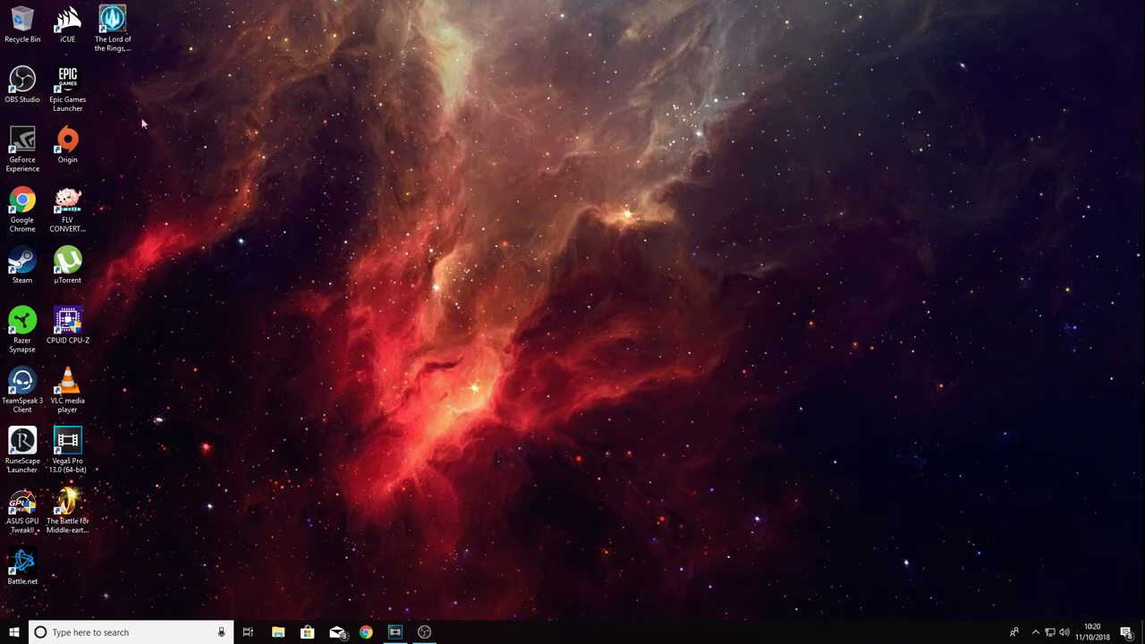
Try launching The Rise of the Witch-king, end the unresponsive game and close Task Manager
{"action": "double_click", "coordinate": [112, 25]}
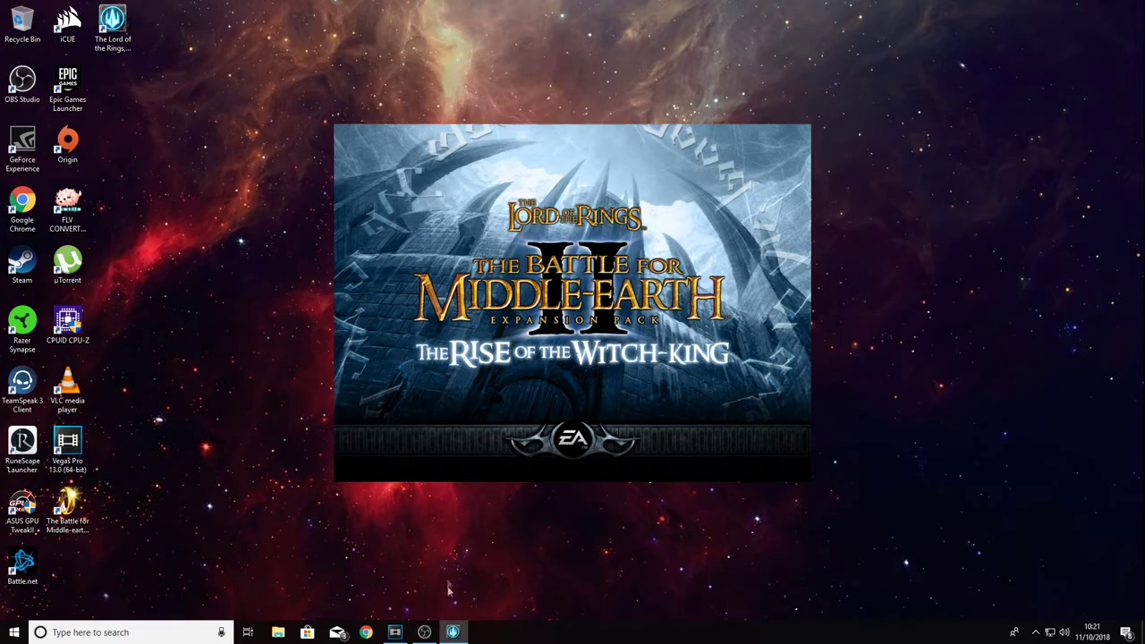
{"action": "left_click", "coordinate": [476, 557]}
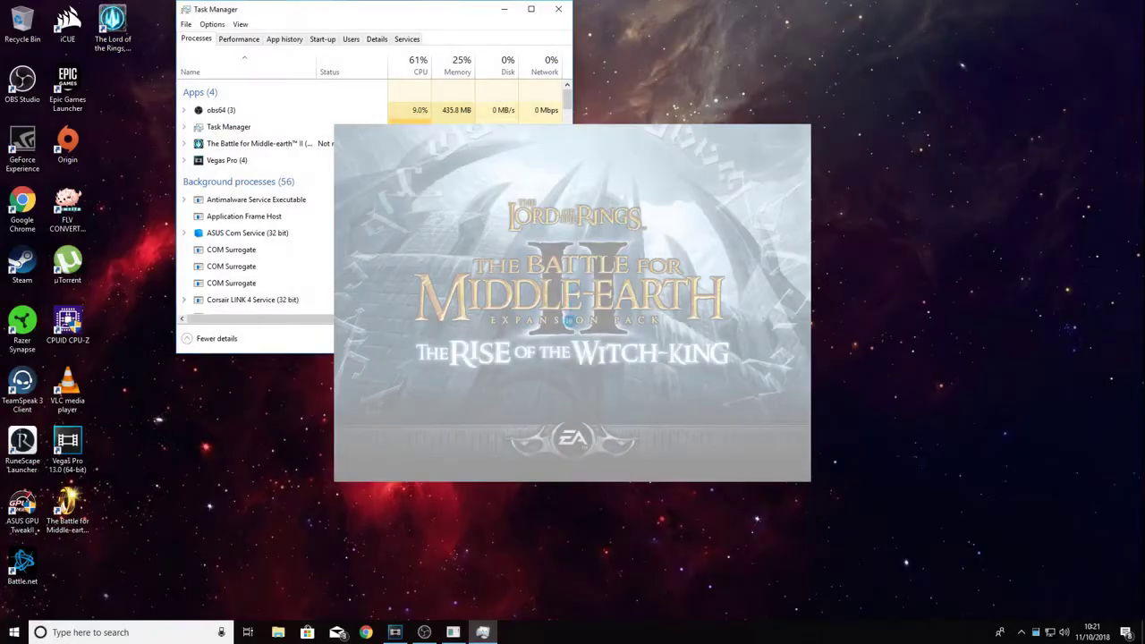
{"action": "left_click", "coordinate": [535, 326]}
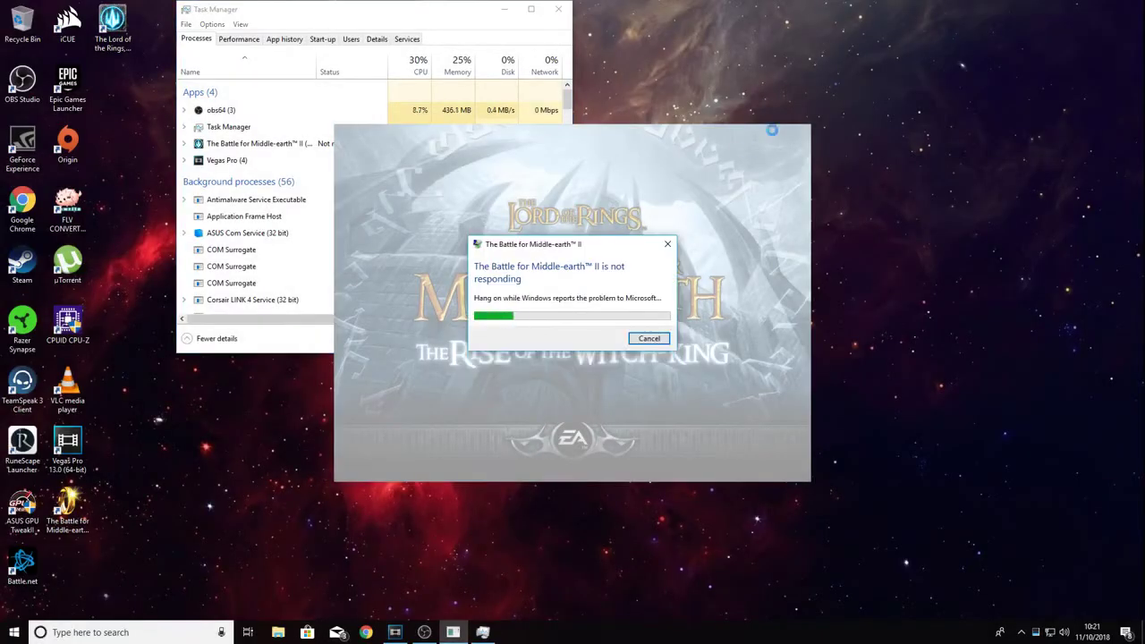
{"action": "left_click", "coordinate": [648, 337]}
{"action": "left_click", "coordinate": [556, 11]}
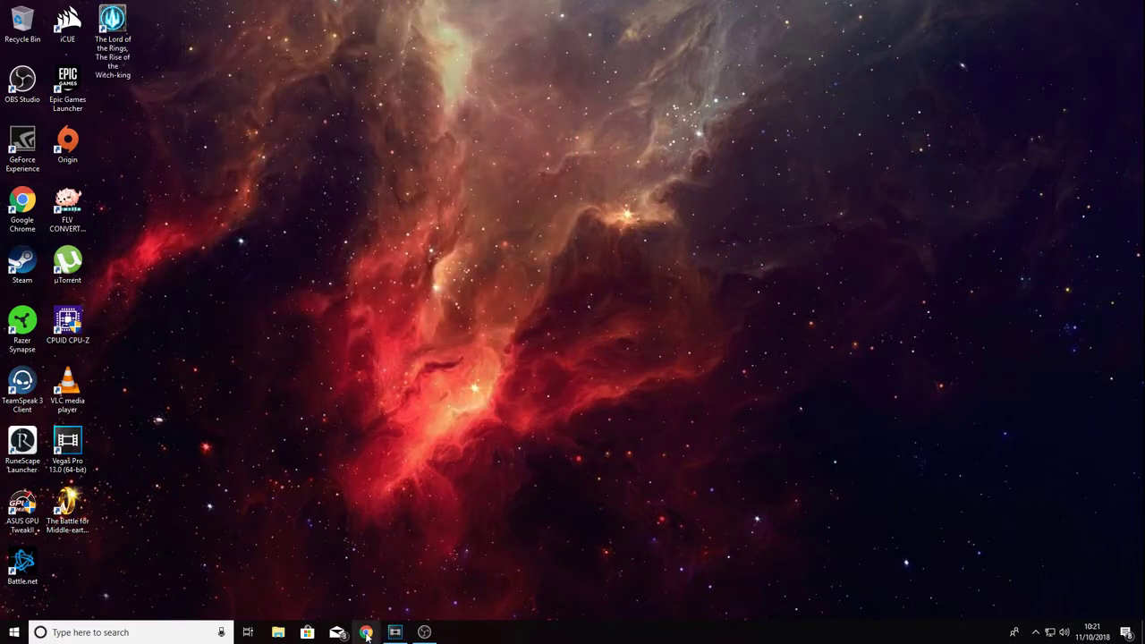
Run BFME_Startup_Fixxer from the Downloads folder, apply the Rise of the Witch-king fix with a reset of the previous try, and close it
{"action": "left_click", "coordinate": [278, 632]}
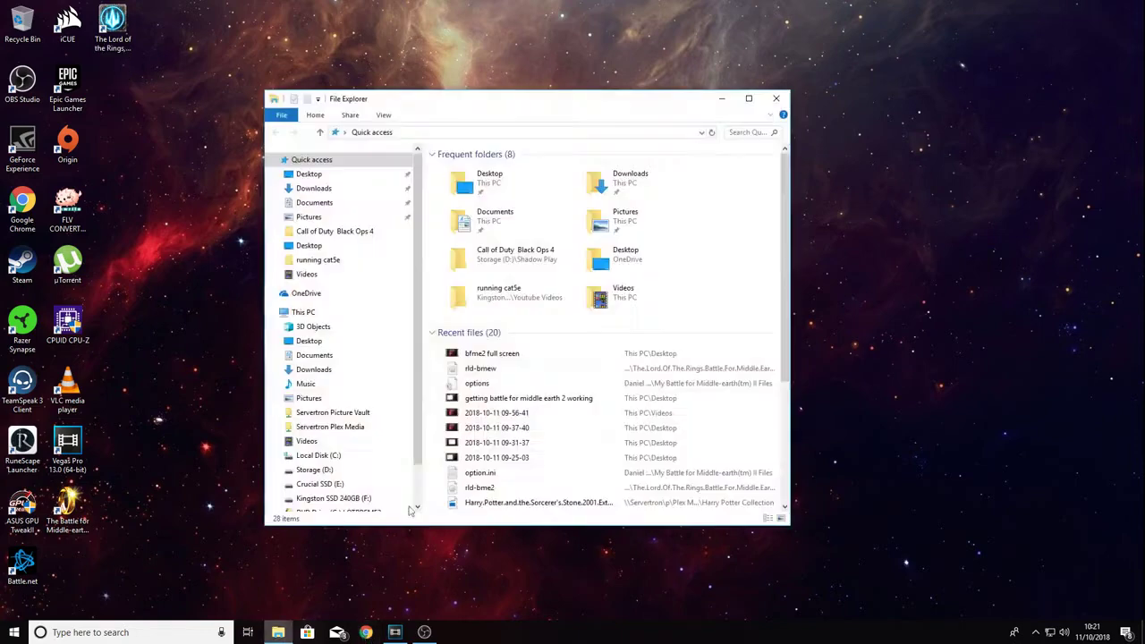
{"action": "left_click", "coordinate": [320, 188]}
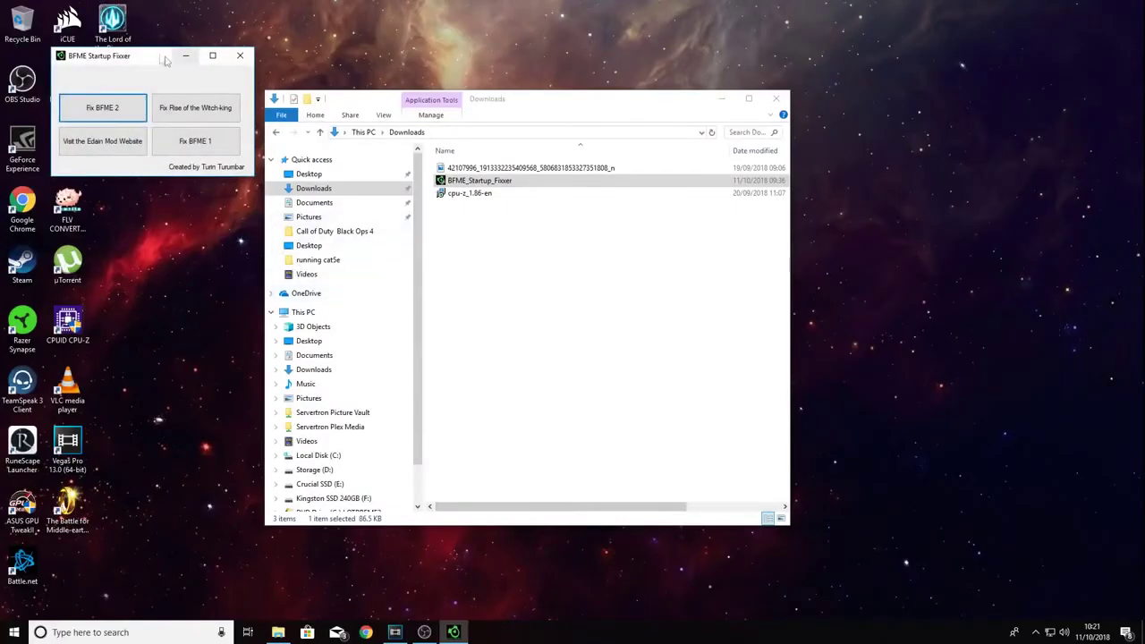
{"action": "left_click_drag", "start_coordinate": [154, 55], "coordinate": [540, 212]}
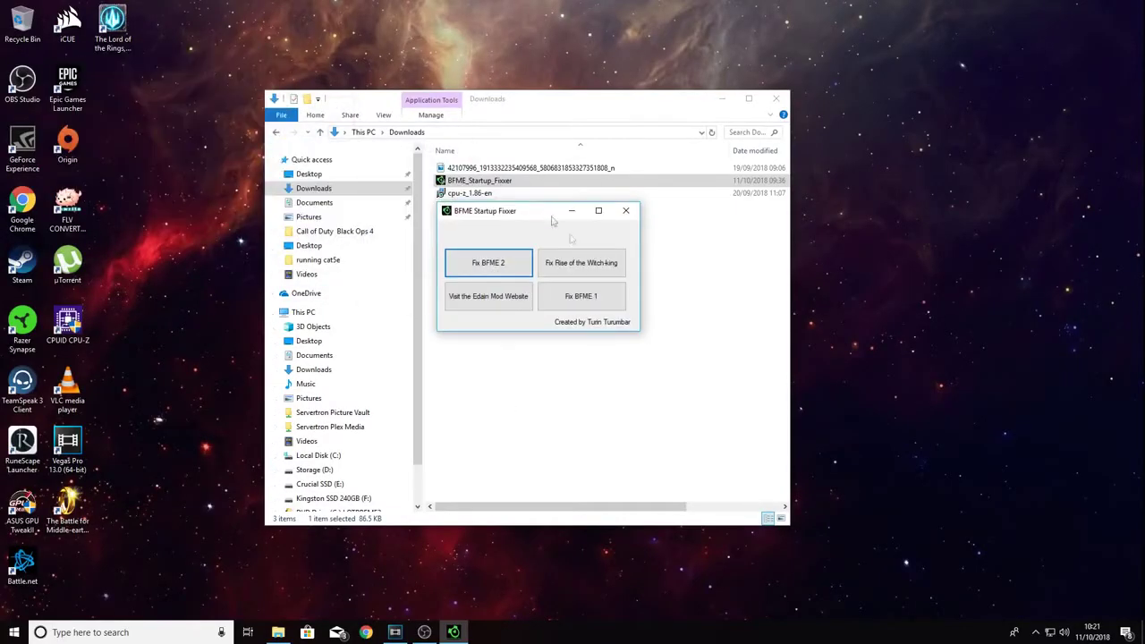
{"action": "left_click", "coordinate": [572, 270]}
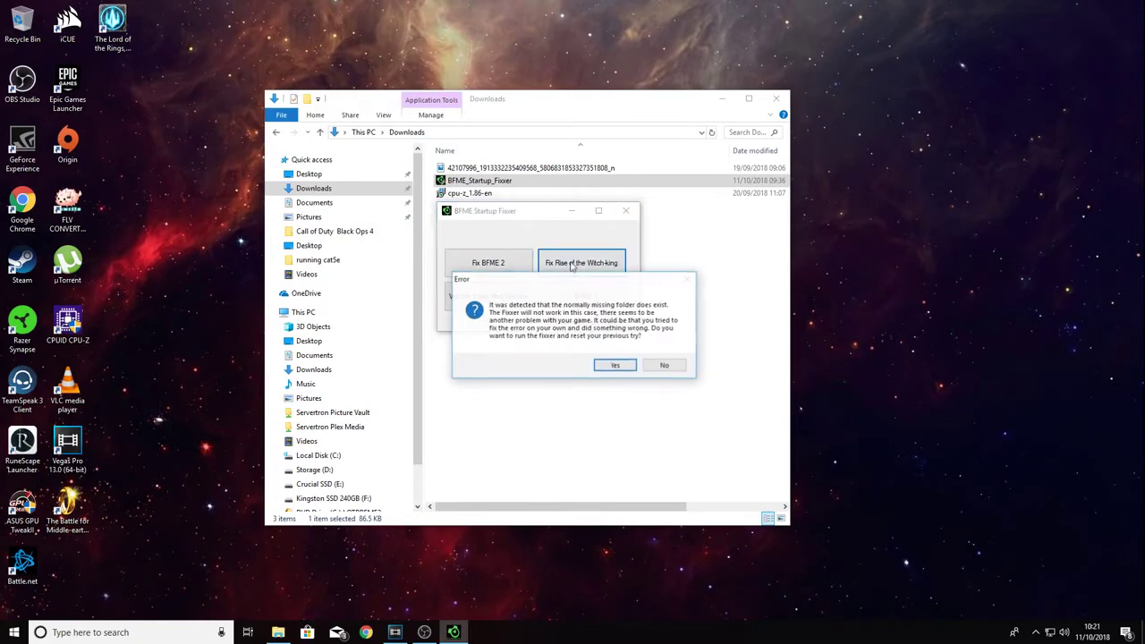
{"action": "left_click", "coordinate": [613, 366]}
{"action": "left_click", "coordinate": [612, 351]}
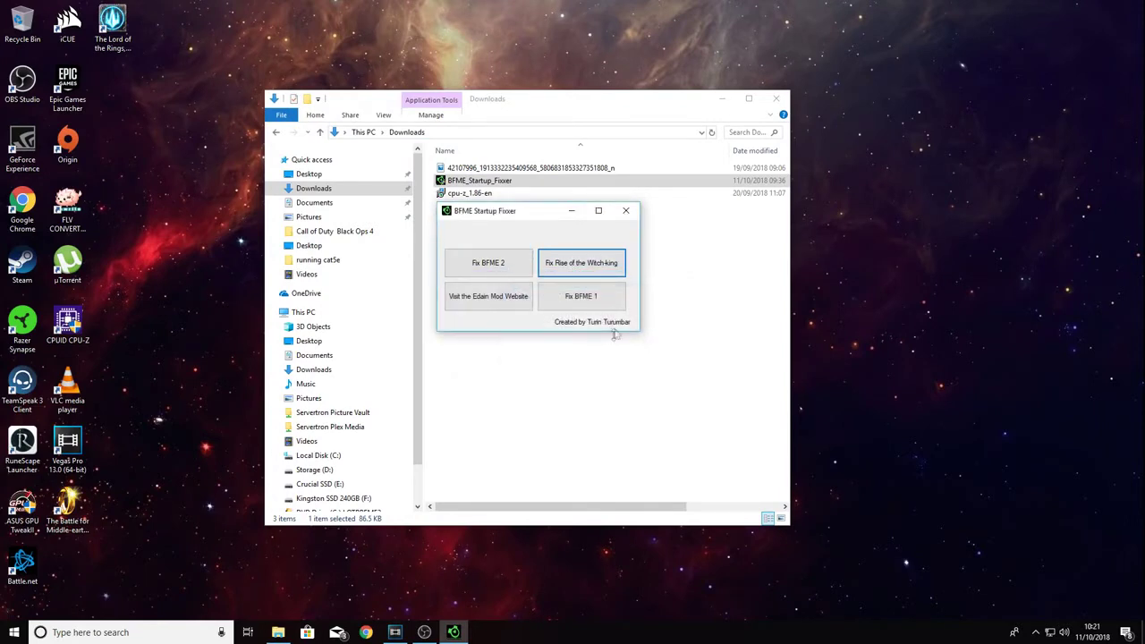
{"action": "left_click", "coordinate": [626, 212]}
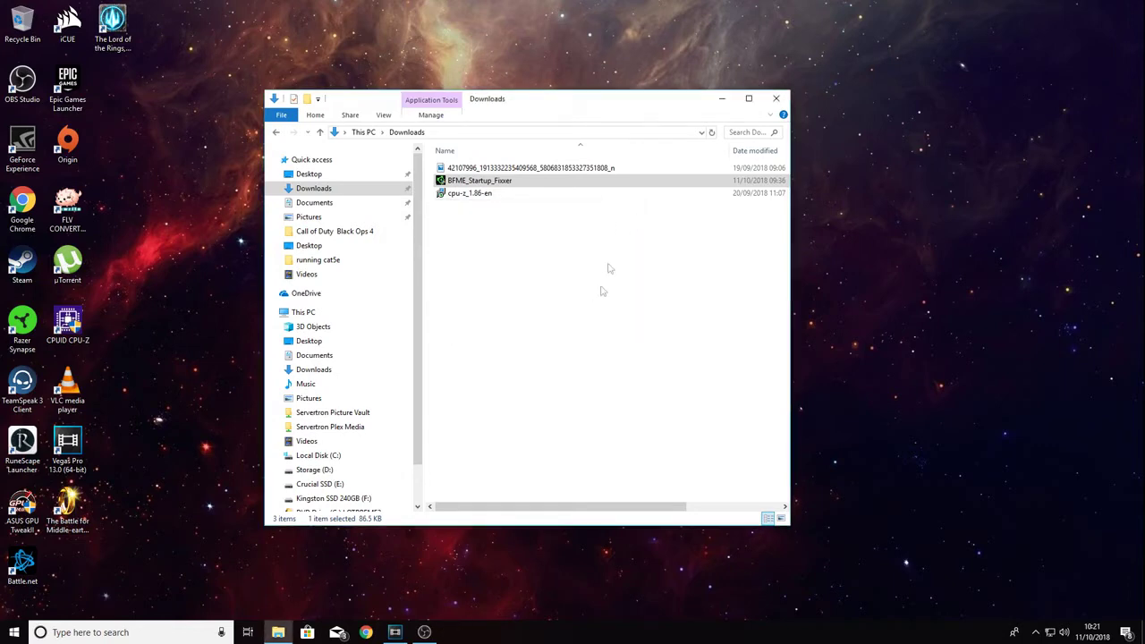
Open the My The Lord of the Rings, The Rise of the Witch-king Files folder under the user's AppData\Roaming on drive C
{"action": "left_click", "coordinate": [302, 313]}
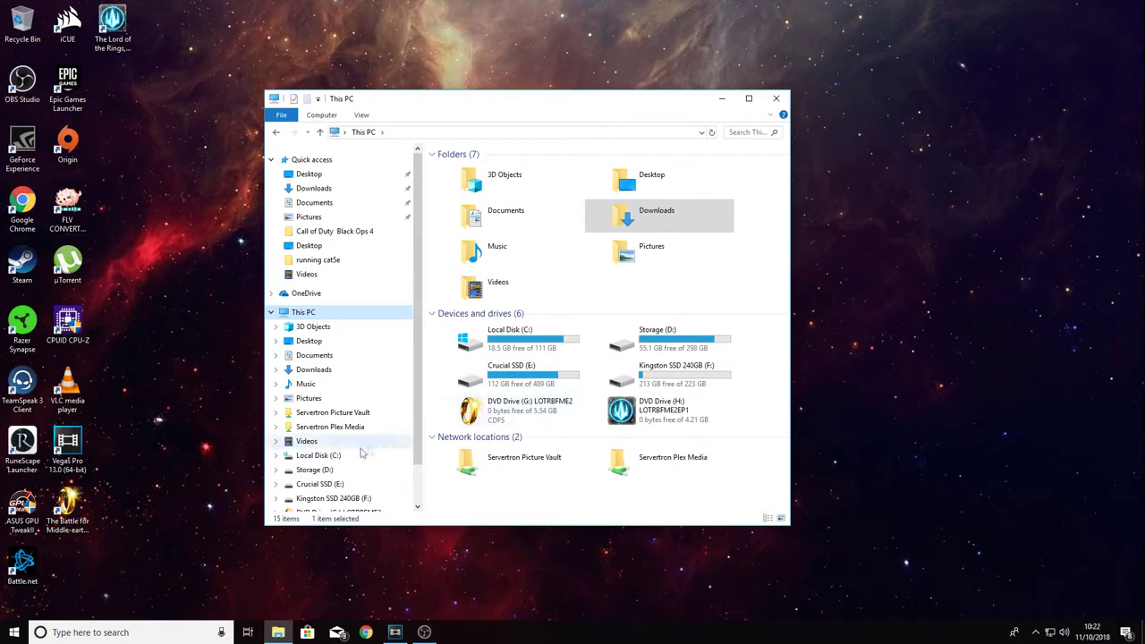
{"action": "scroll", "coordinate": [349, 458], "scroll_direction": "down", "scroll_amount": 1}
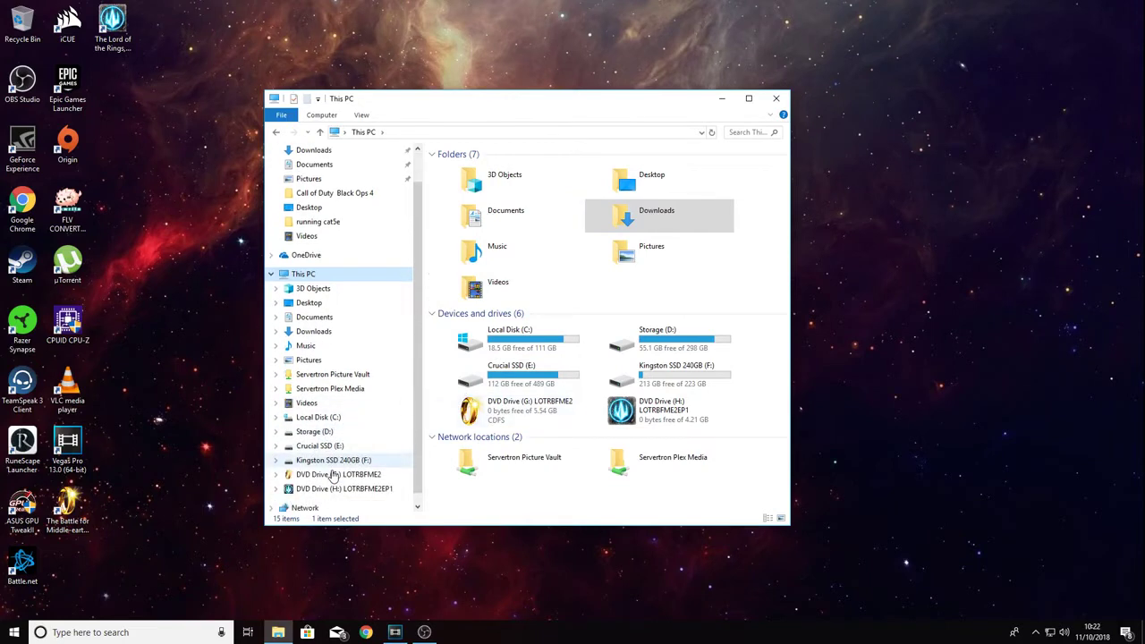
{"action": "left_click", "coordinate": [318, 418]}
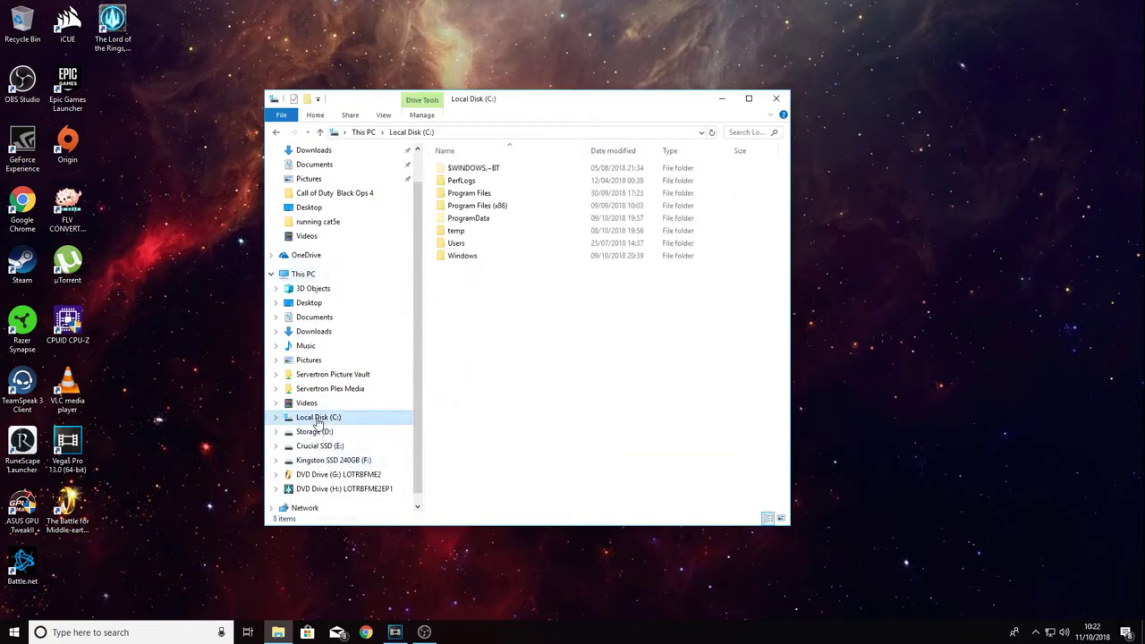
{"action": "double_click", "coordinate": [458, 243]}
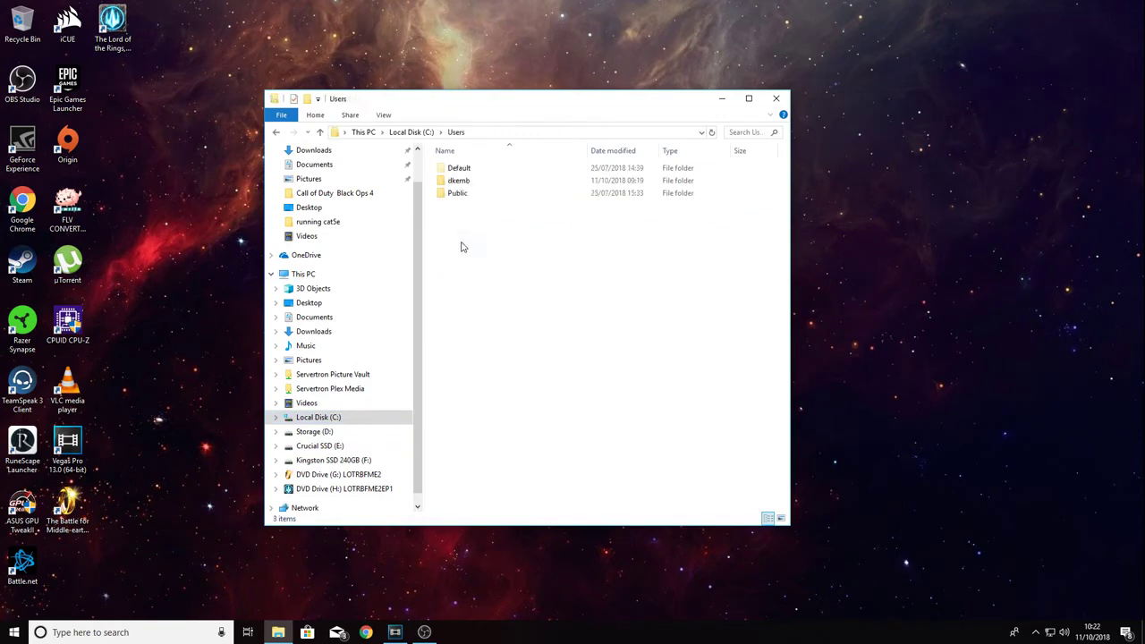
{"action": "double_click", "coordinate": [459, 181]}
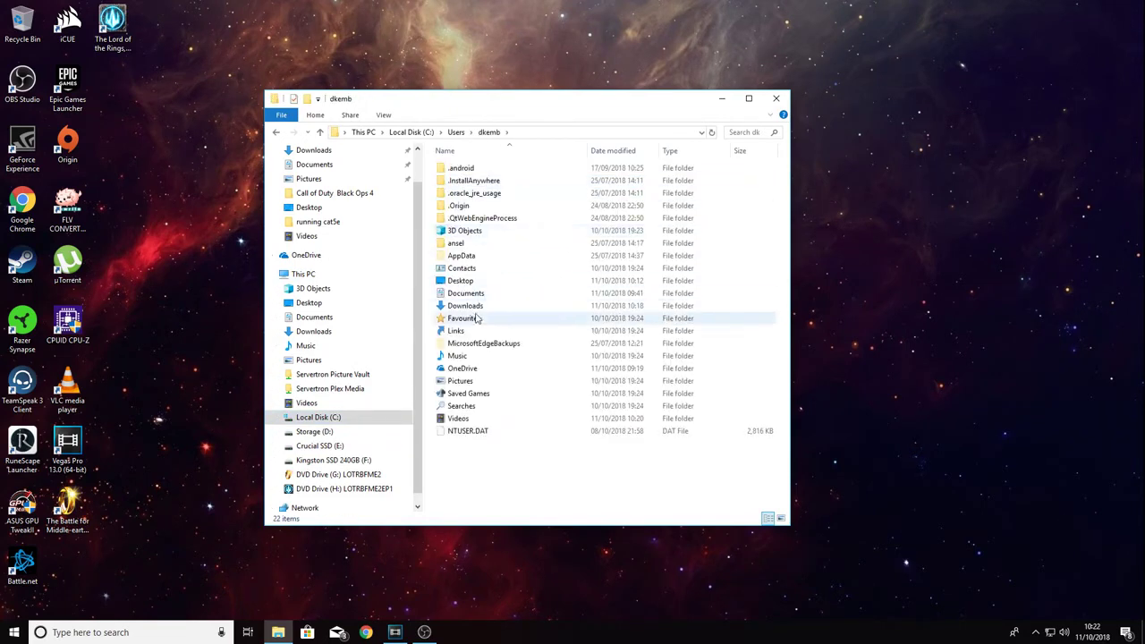
{"action": "double_click", "coordinate": [461, 256]}
{"action": "double_click", "coordinate": [463, 193]}
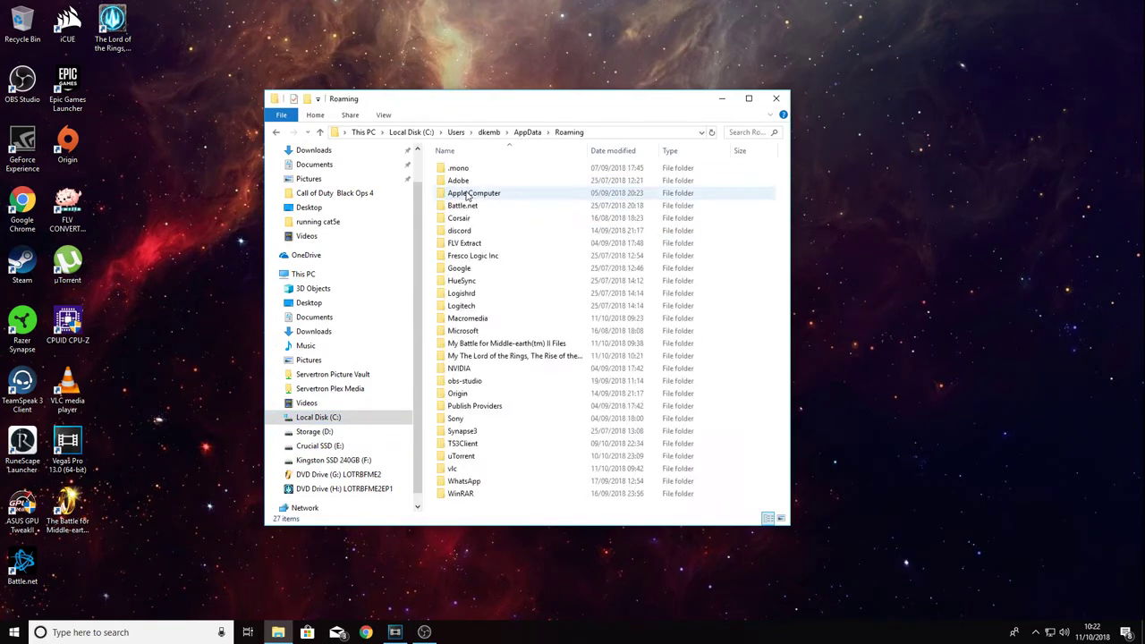
{"action": "double_click", "coordinate": [538, 359]}
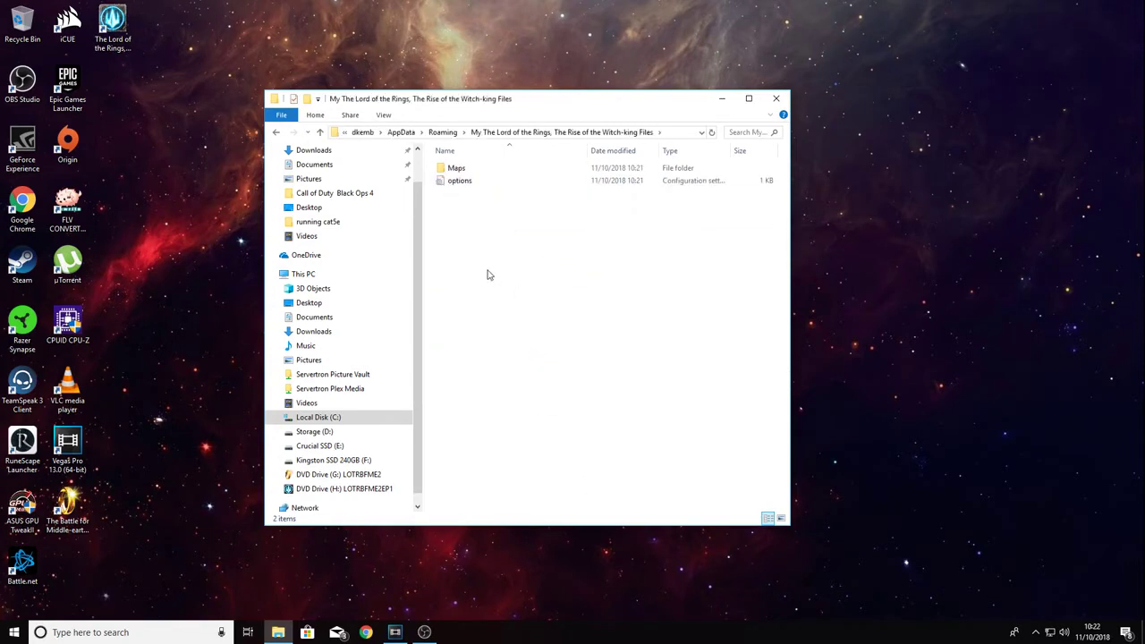
Check the game's settings folder for the Maps folder and options file, and return to the Roaming folder
{"action": "key", "text": "Down"}
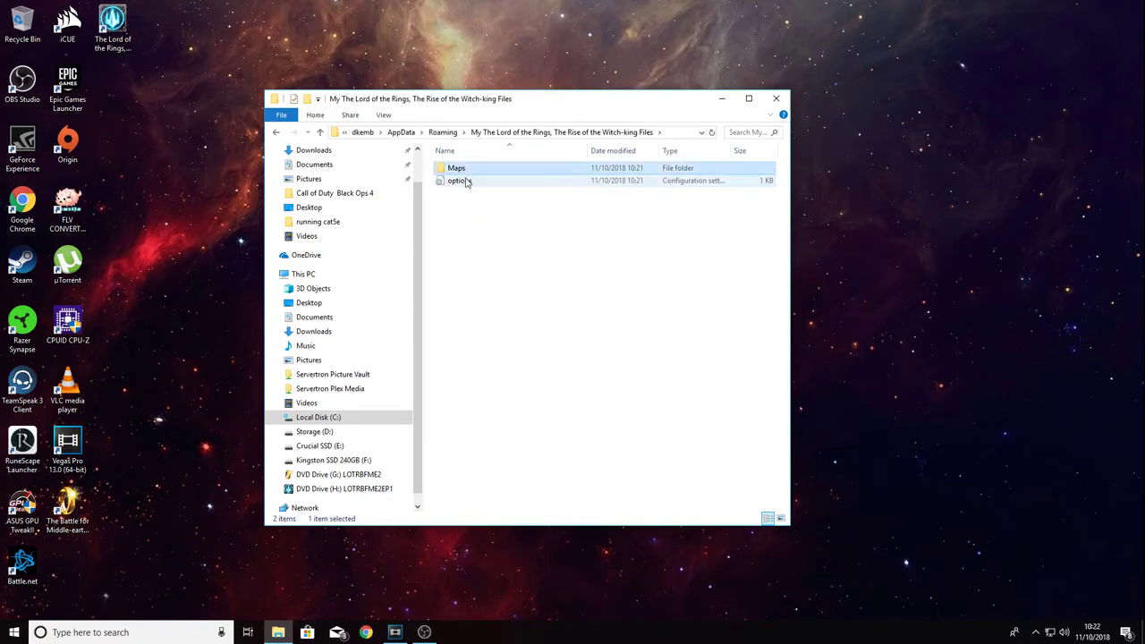
{"action": "left_click", "coordinate": [465, 181]}
{"action": "left_click", "coordinate": [458, 169]}
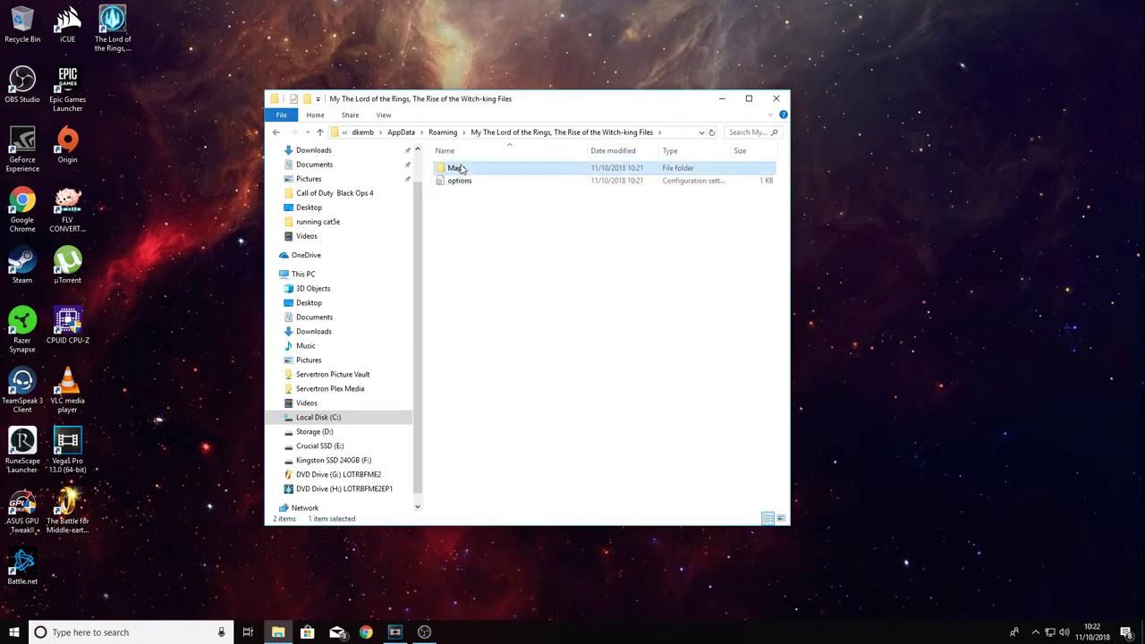
{"action": "left_click", "coordinate": [475, 218]}
{"action": "left_click_drag", "start_coordinate": [590, 101], "coordinate": [590, 129]}
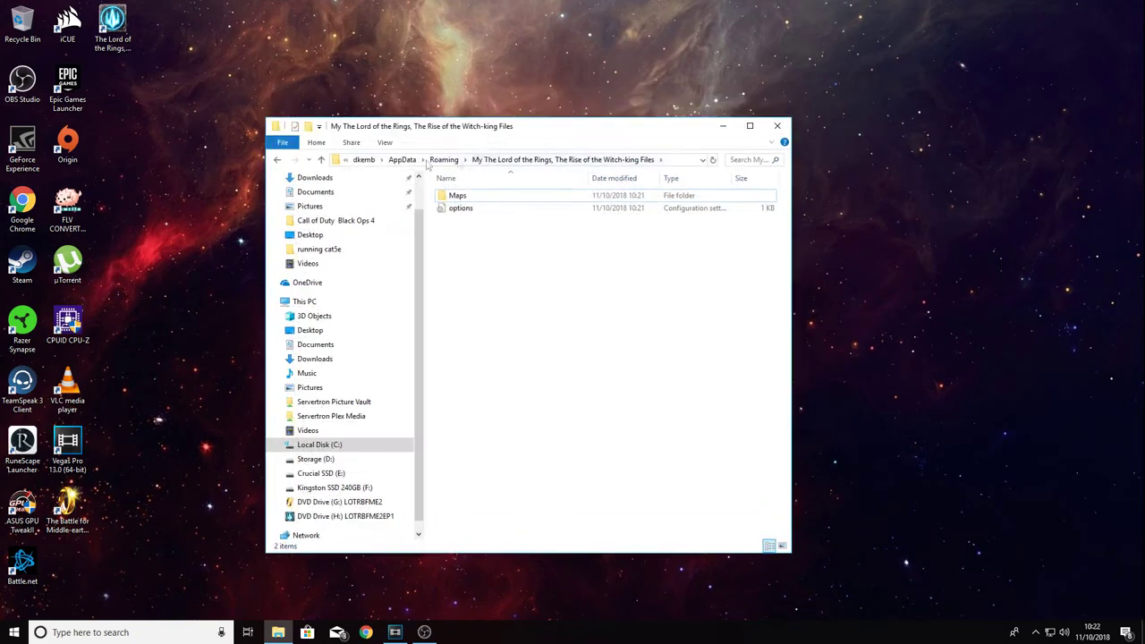
{"action": "left_click", "coordinate": [447, 161]}
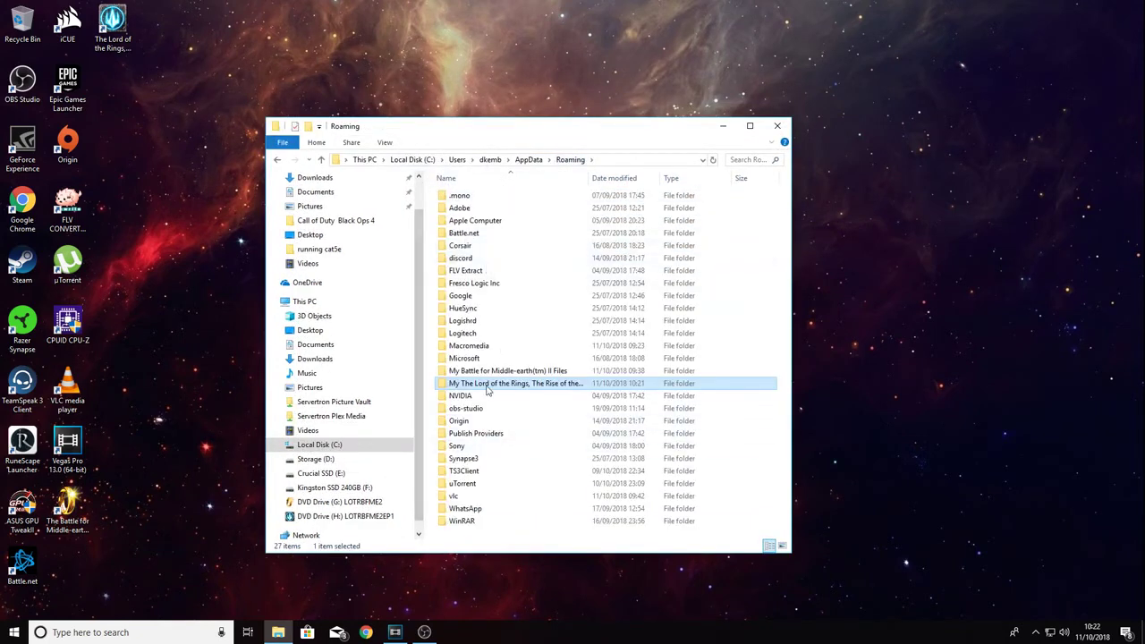
Search Windows for the hidden files setting, check that hidden files, folders and drives are set to be shown, and accept the options
{"action": "left_click", "coordinate": [172, 631]}
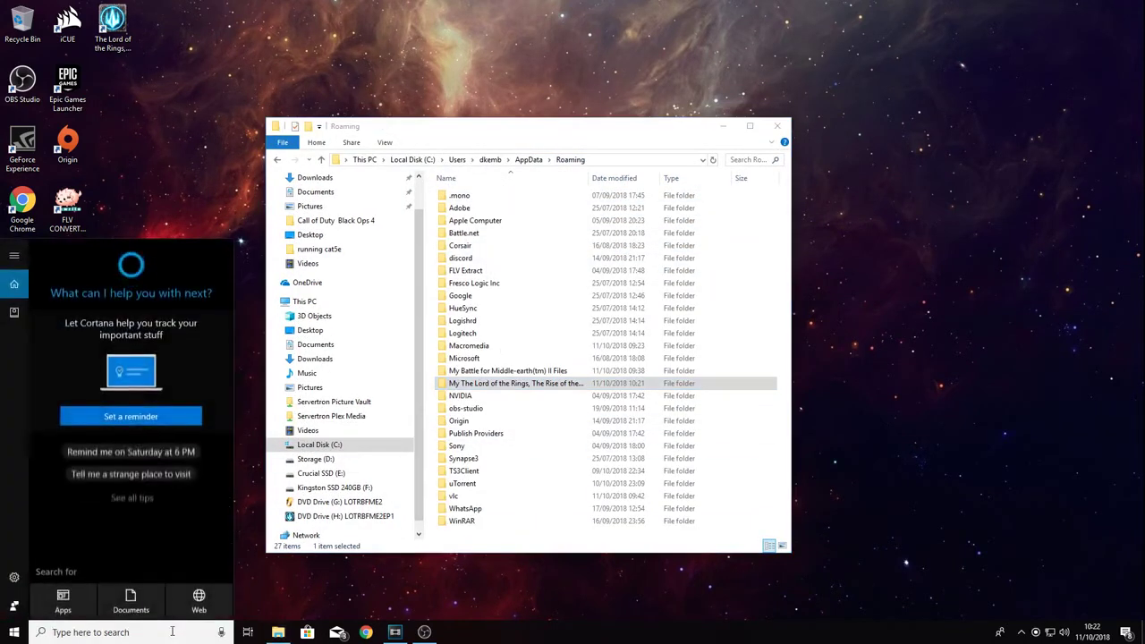
{"action": "type", "text": "sh"}
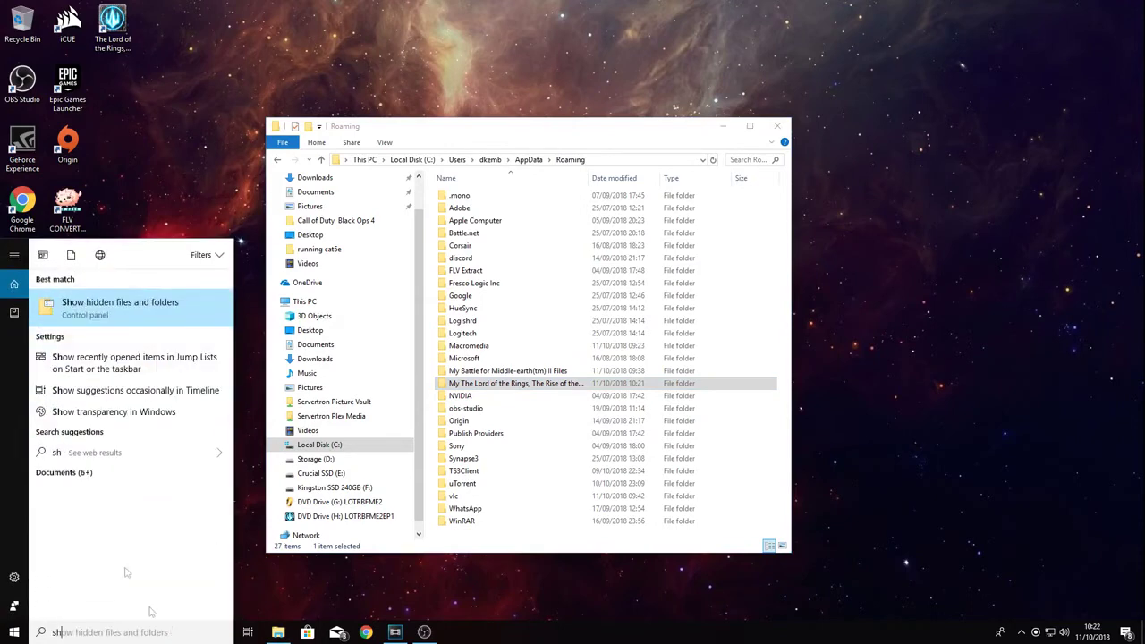
{"action": "left_click", "coordinate": [137, 306]}
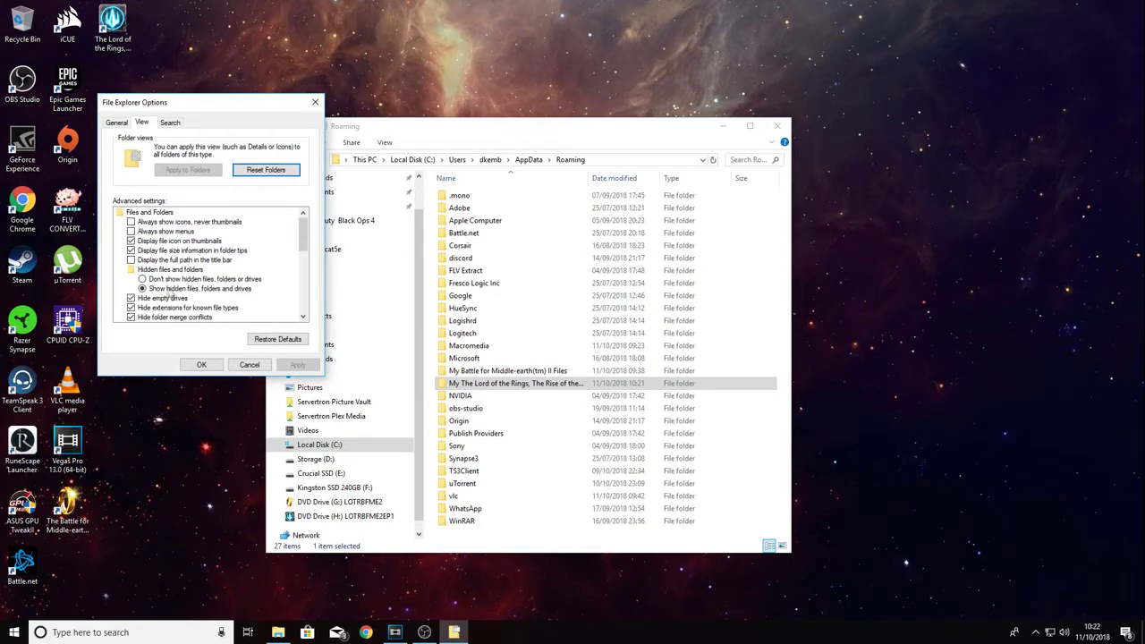
{"action": "left_click", "coordinate": [201, 367]}
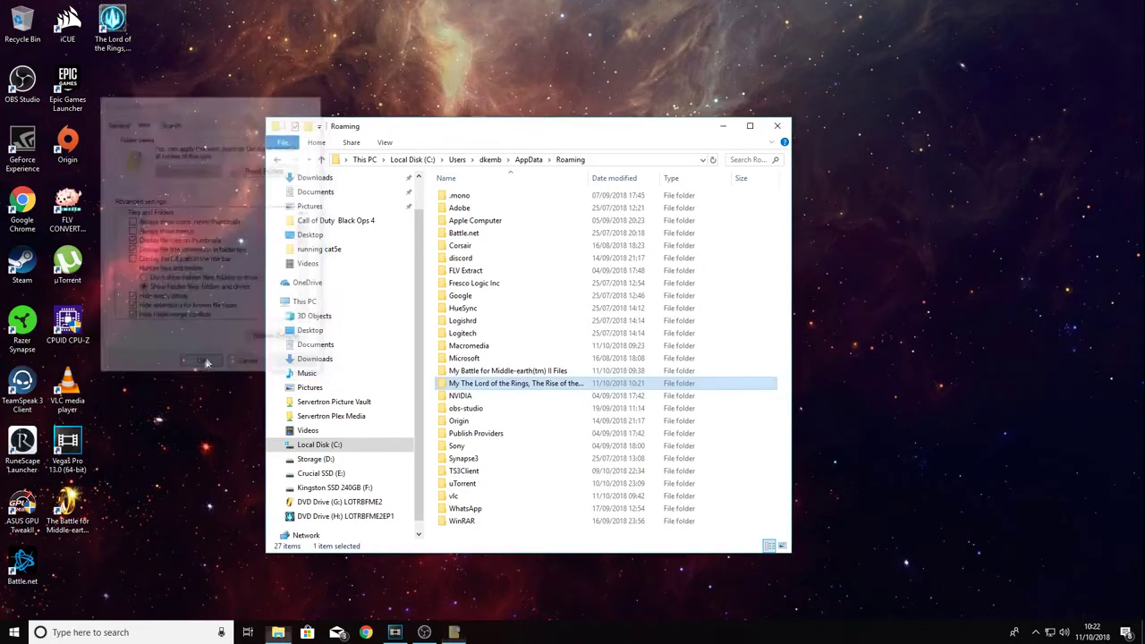
Close the Roaming folder window and launch The Rise of the Witch-king from the desktop
{"action": "left_click_drag", "start_coordinate": [716, 126], "coordinate": [680, 74]}
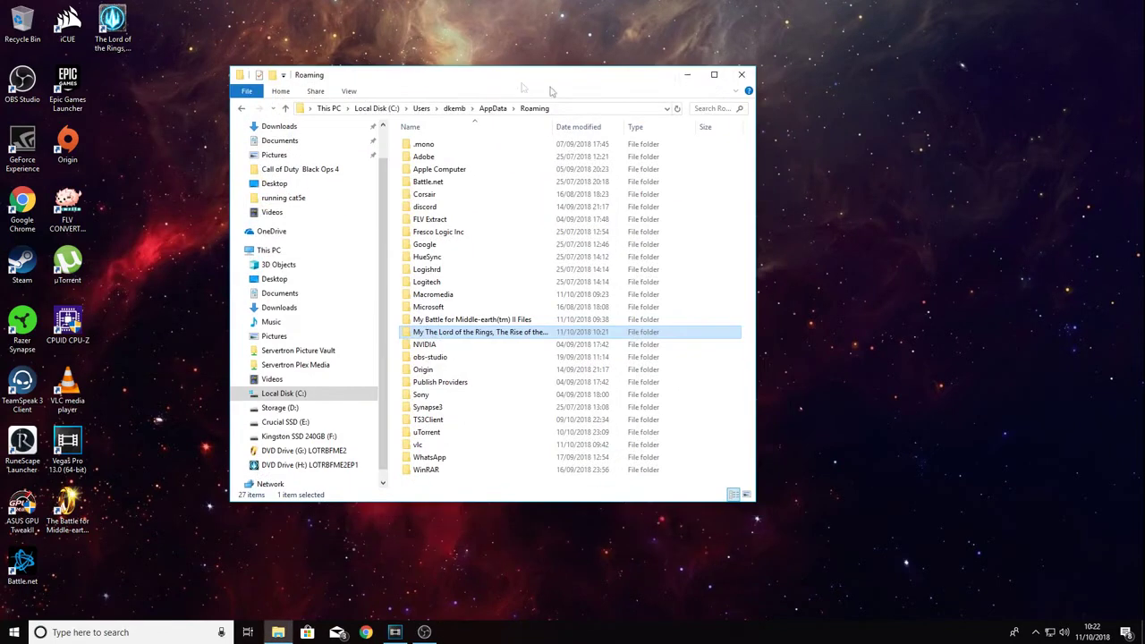
{"action": "left_click", "coordinate": [741, 75]}
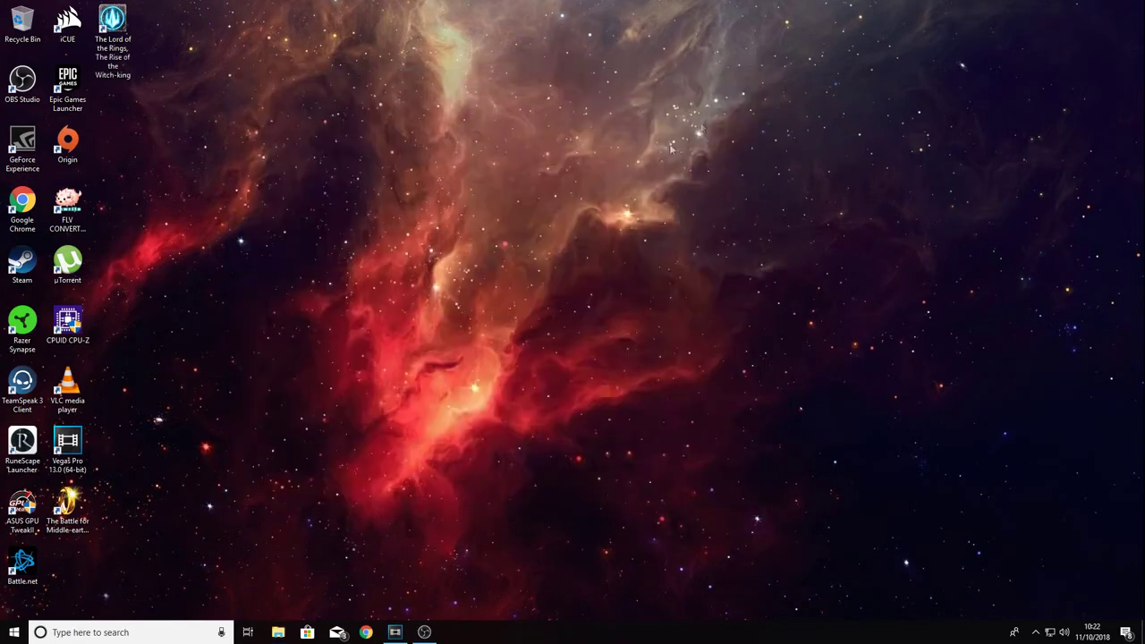
{"action": "double_click", "coordinate": [116, 53]}
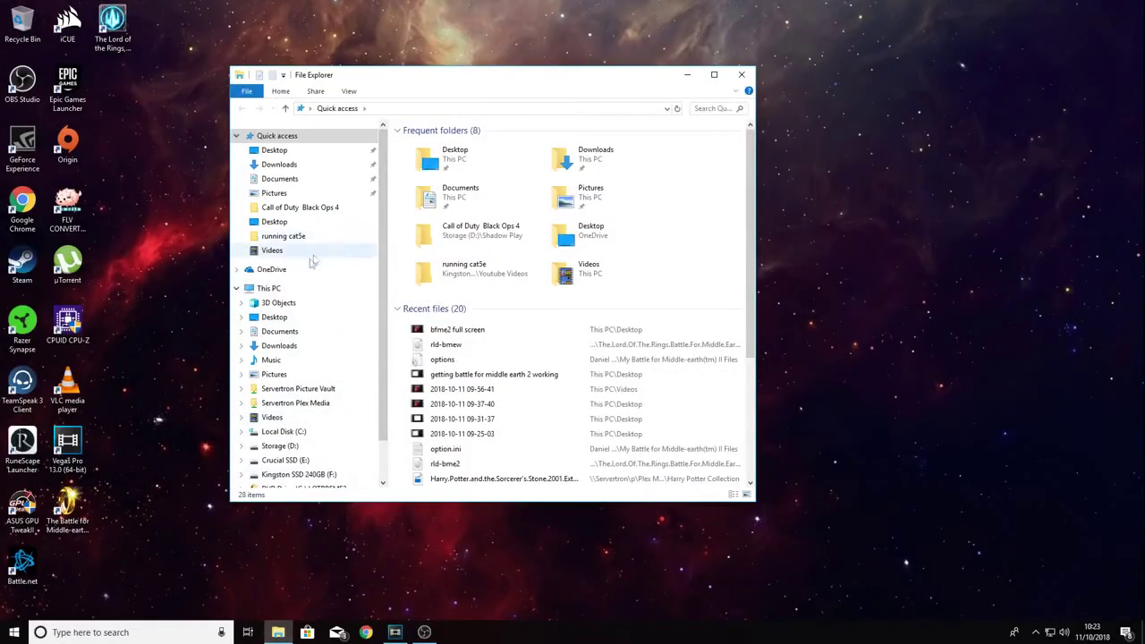
Open the options file in the Rise of the Witch-king settings folder under the user's AppData\Roaming on drive C
{"action": "left_click", "coordinate": [270, 288]}
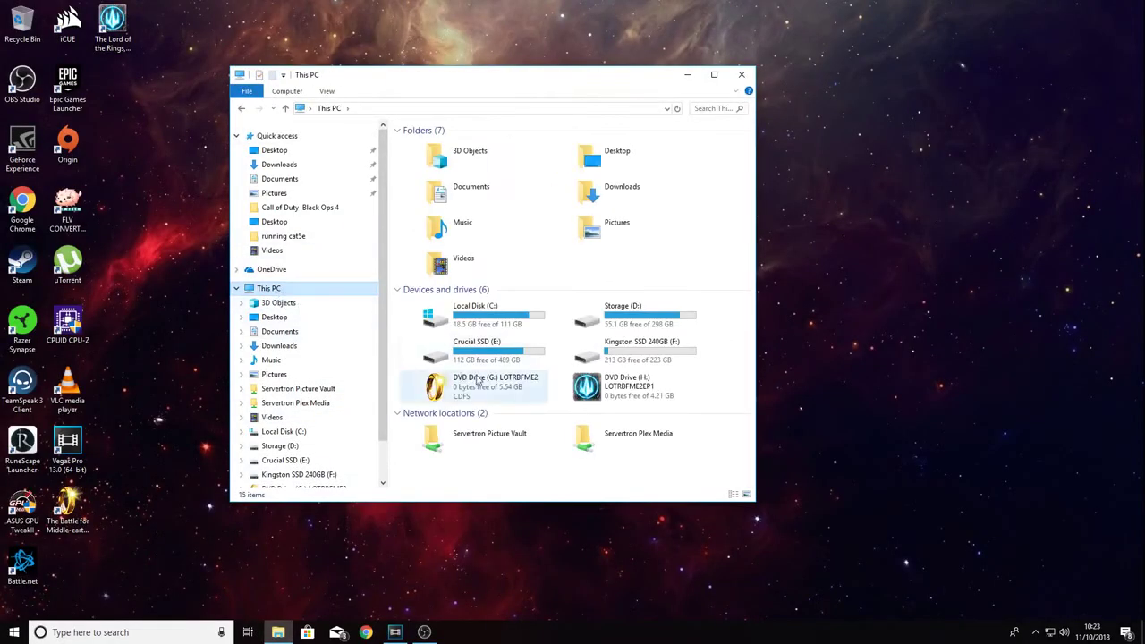
{"action": "double_click", "coordinate": [515, 308]}
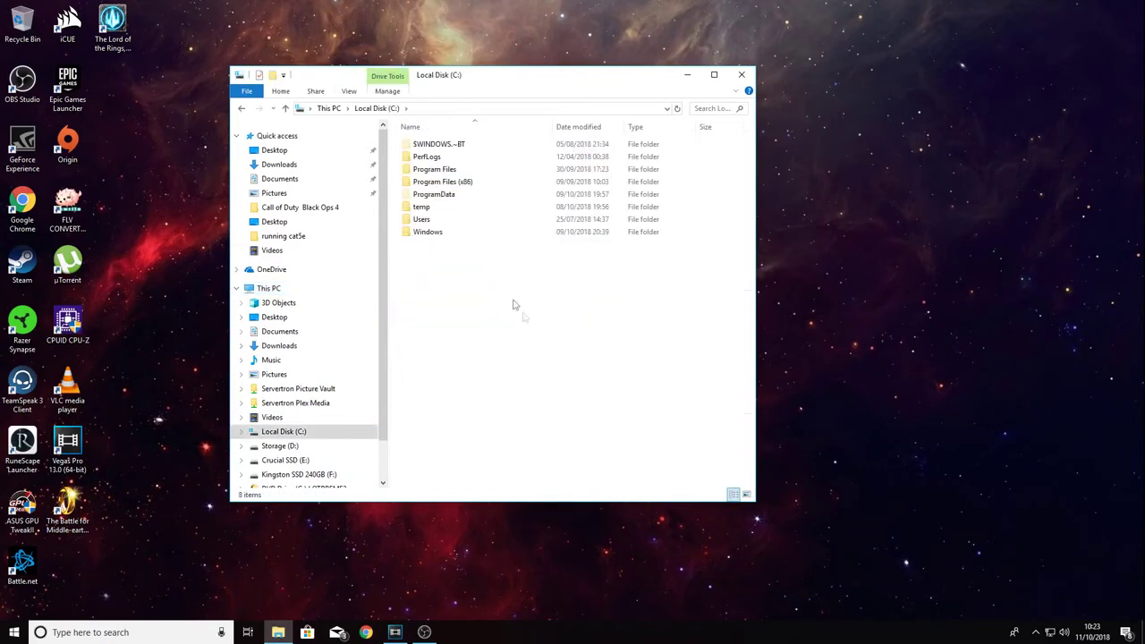
{"action": "double_click", "coordinate": [437, 221]}
{"action": "double_click", "coordinate": [429, 158]}
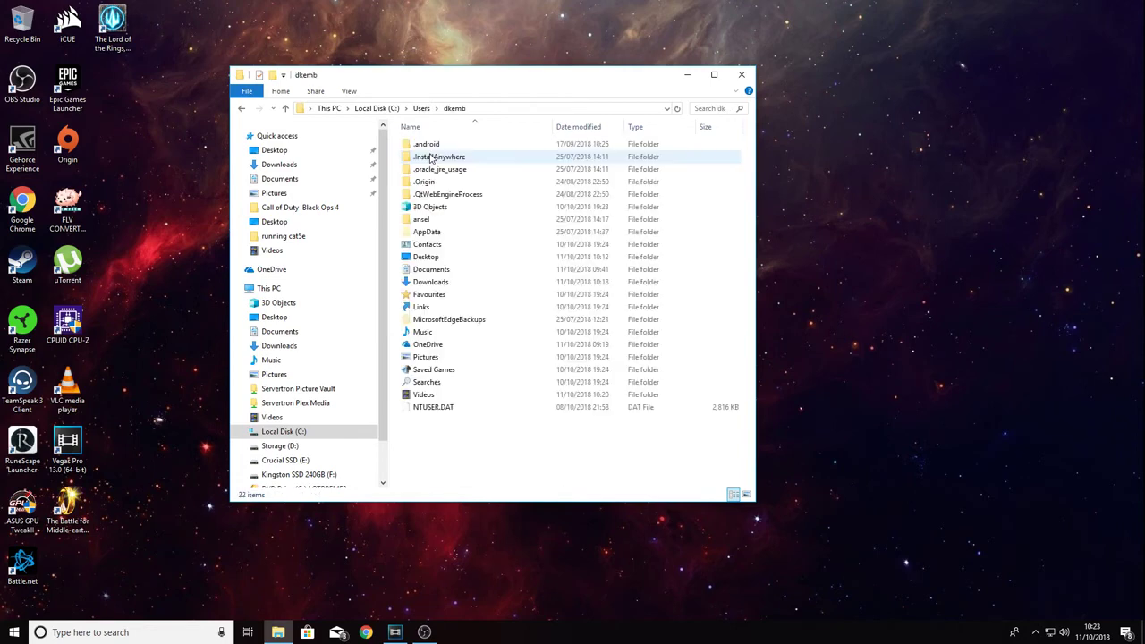
{"action": "double_click", "coordinate": [429, 234]}
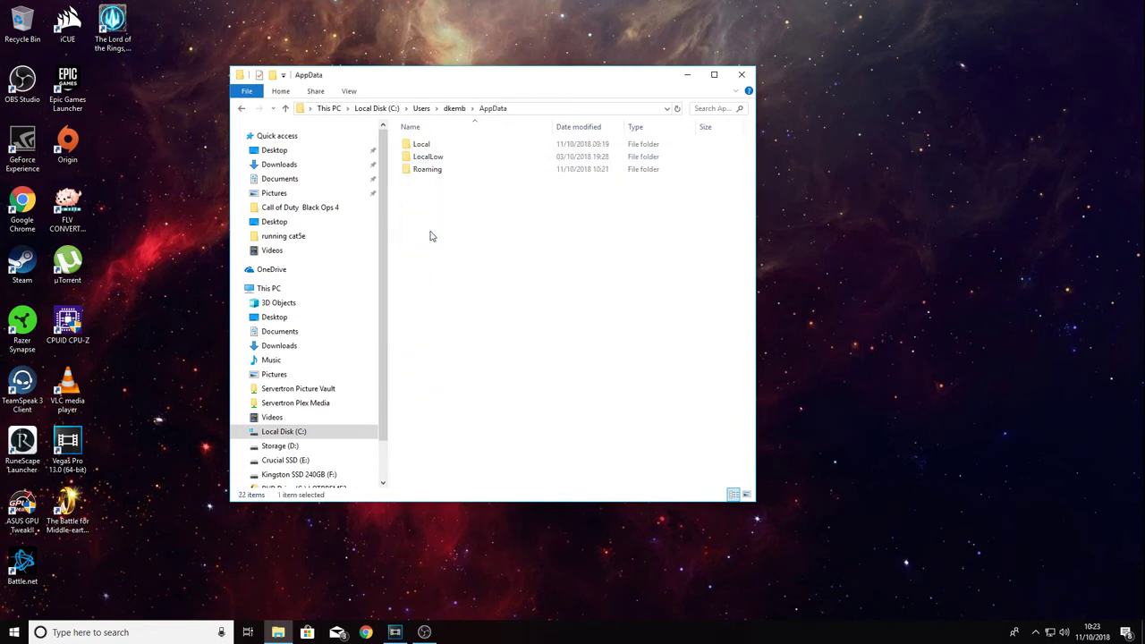
{"action": "double_click", "coordinate": [438, 169]}
{"action": "double_click", "coordinate": [483, 331]}
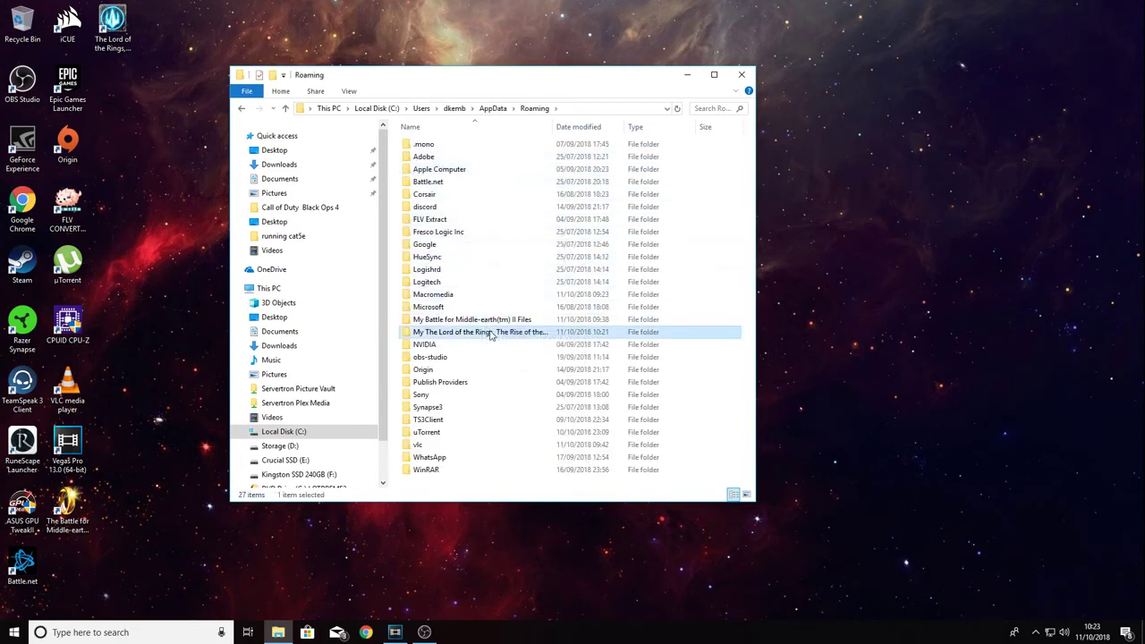
{"action": "double_click", "coordinate": [426, 157]}
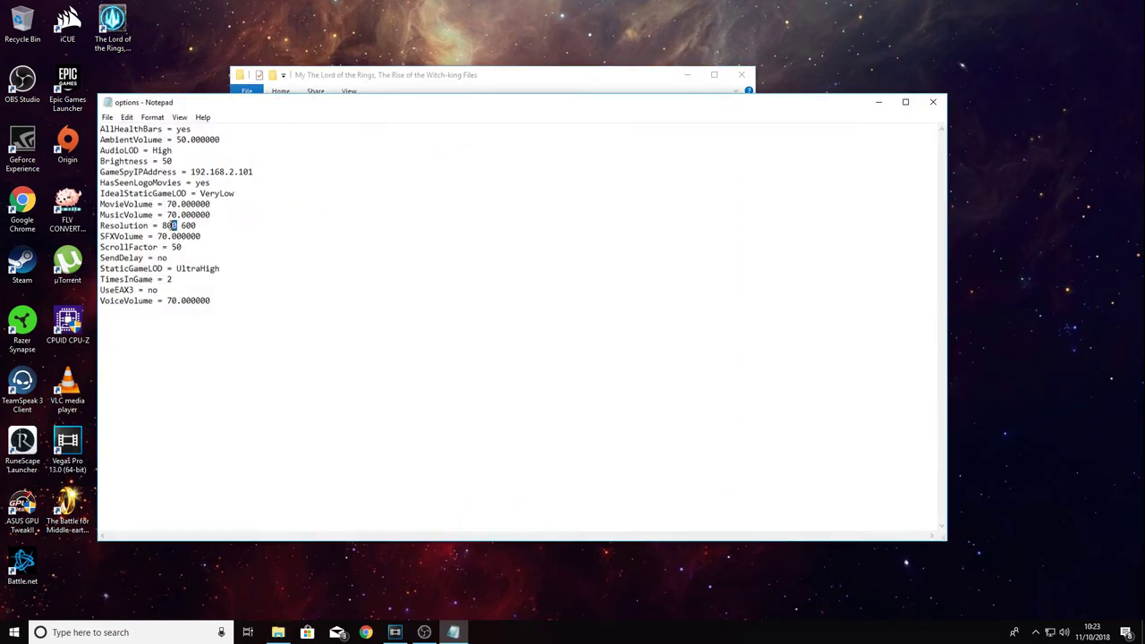
Set the Resolution entry to 1920 1080, save the options file and close it
{"action": "type", "text": "1920"}
{"action": "left_click_drag", "start_coordinate": [203, 225], "coordinate": [186, 225]}
{"action": "type", "text": "10"}
{"action": "left_click", "coordinate": [107, 117]}
{"action": "left_click", "coordinate": [125, 156]}
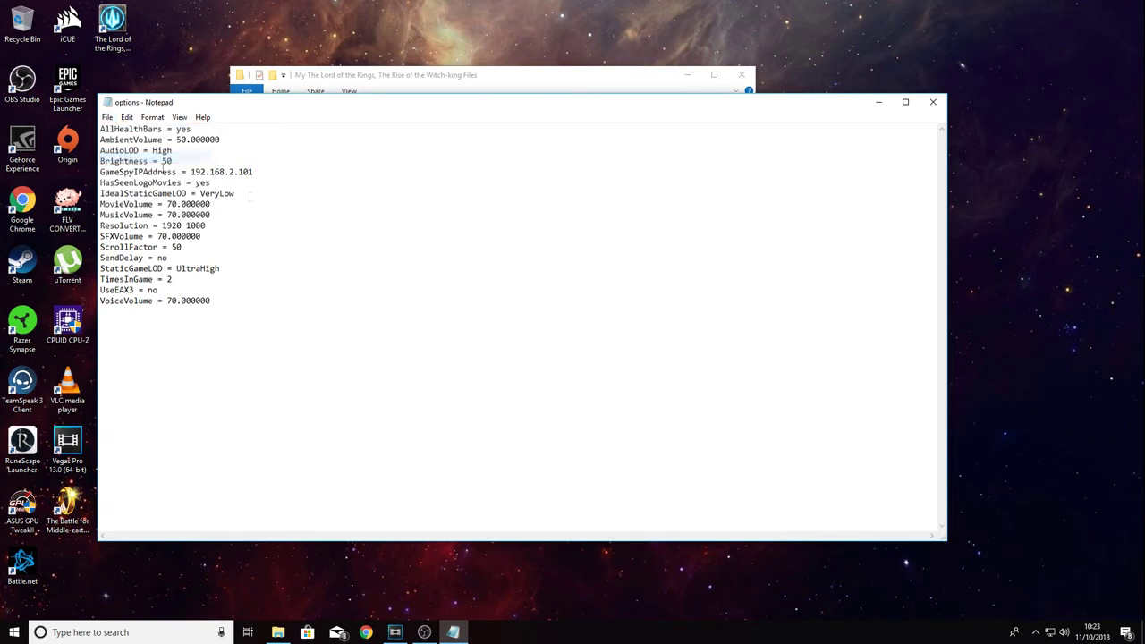
{"action": "left_click", "coordinate": [933, 101]}
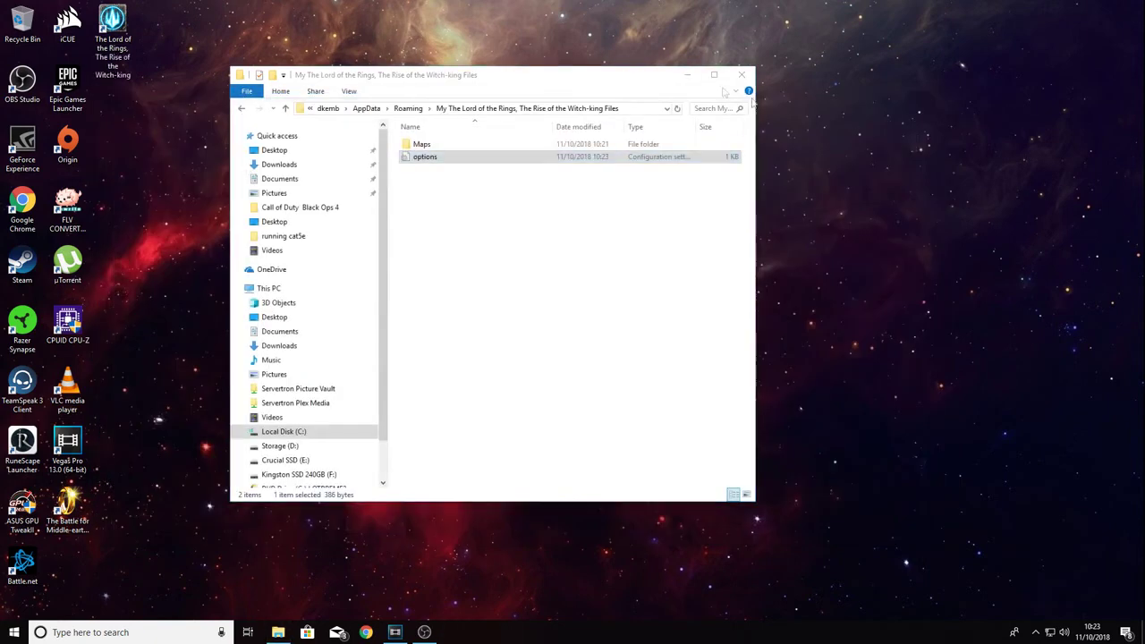
Close the settings folder and launch The Rise of the Witch-king again with the edited options
{"action": "left_click", "coordinate": [741, 74]}
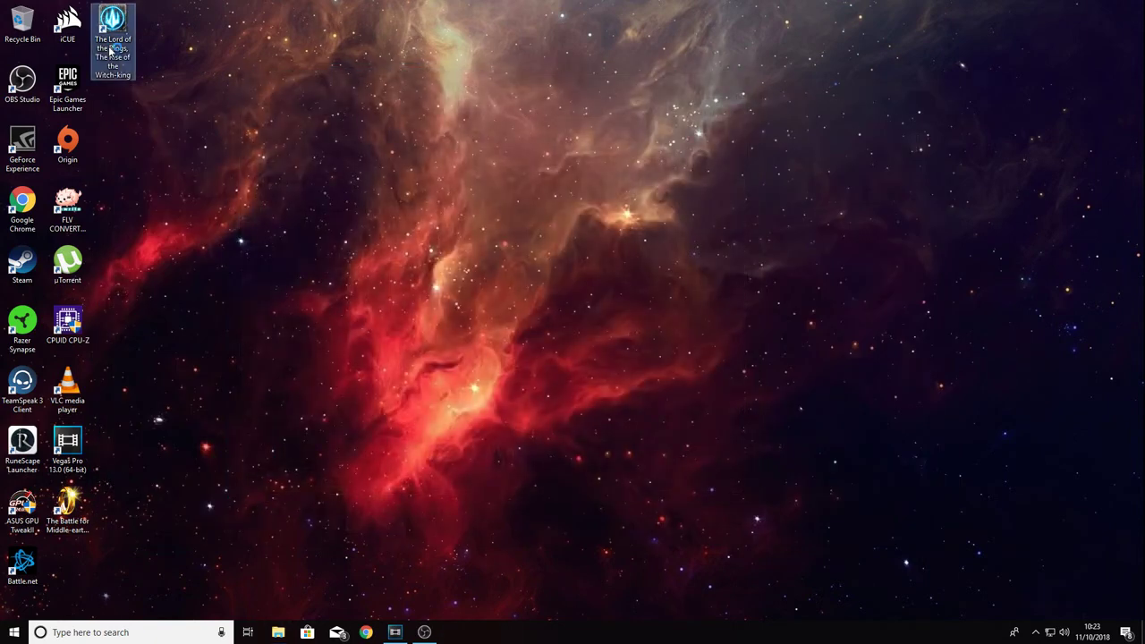
{"action": "double_click", "coordinate": [112, 49]}
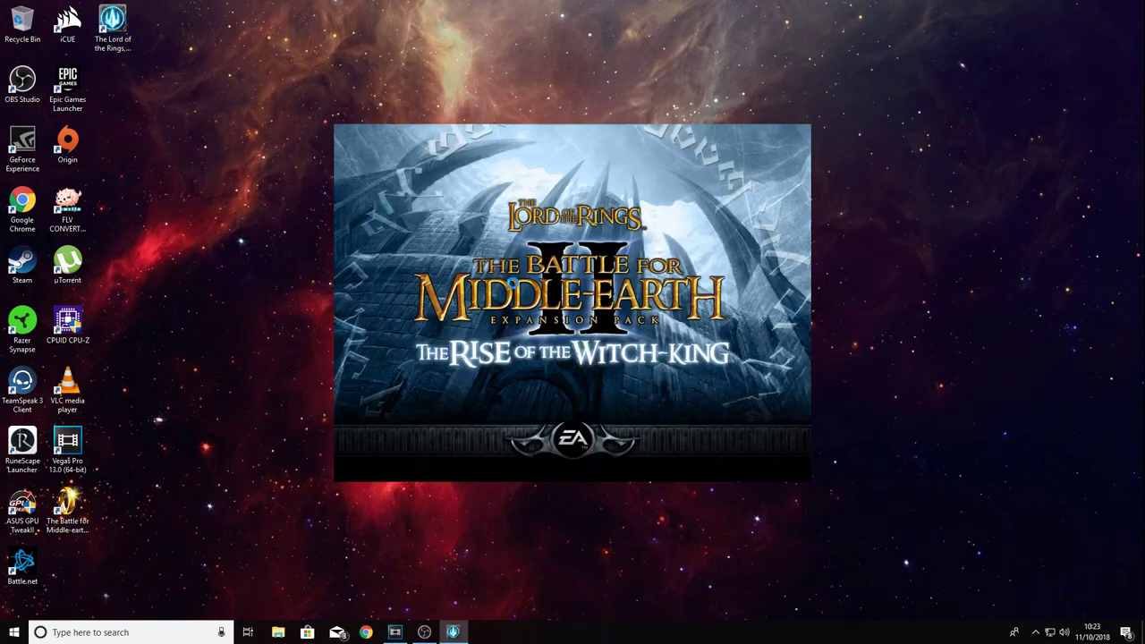